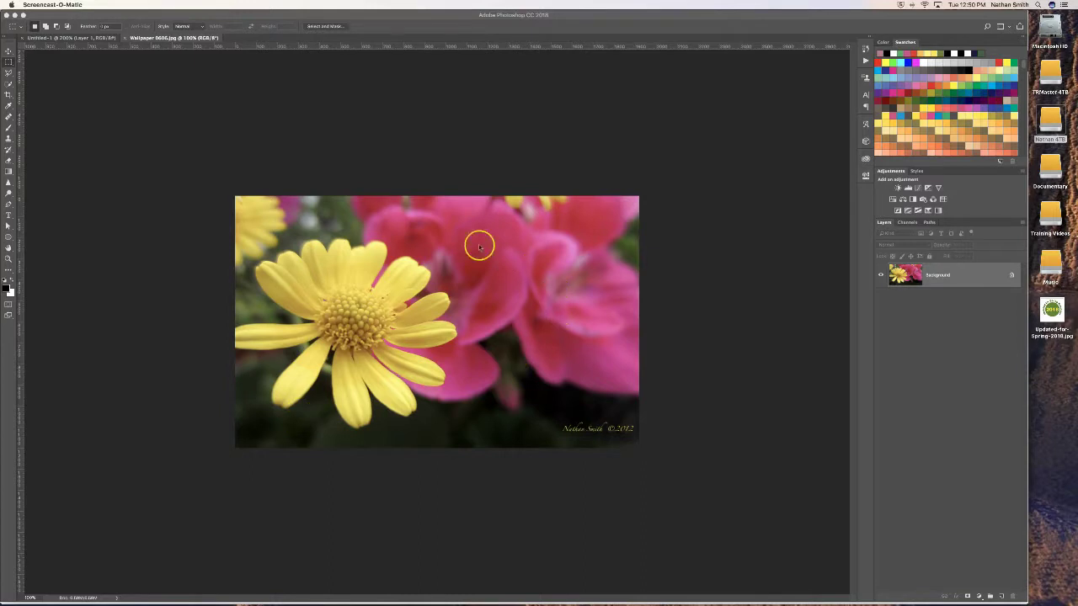
Select all of the flower photo, copy it, and switch to the Untitled-1 artboard document
click(195, 124)
key(super+a)
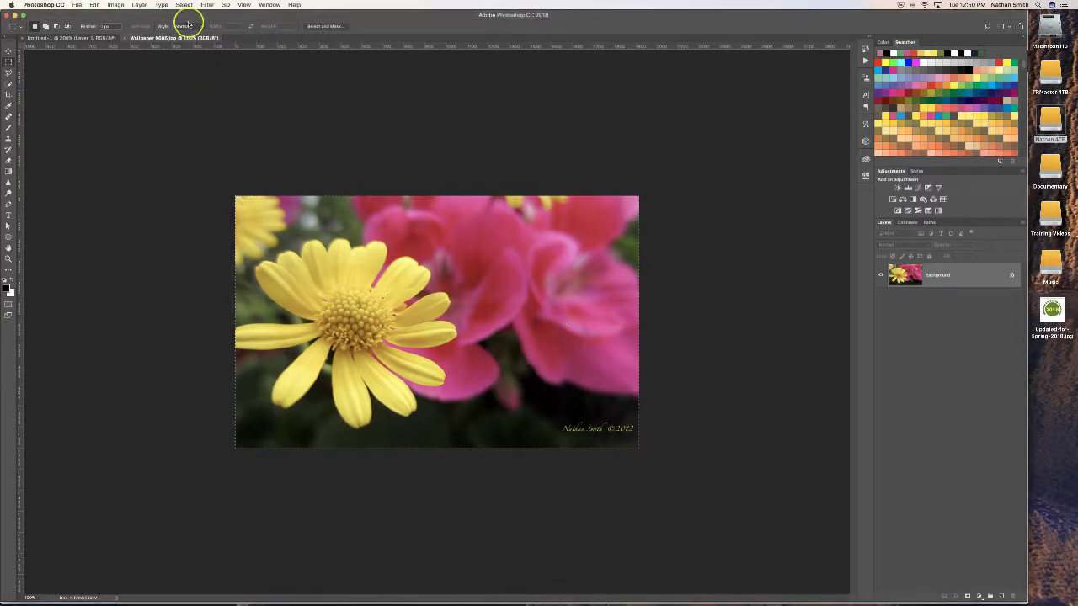
click(185, 5)
click(188, 16)
click(95, 4)
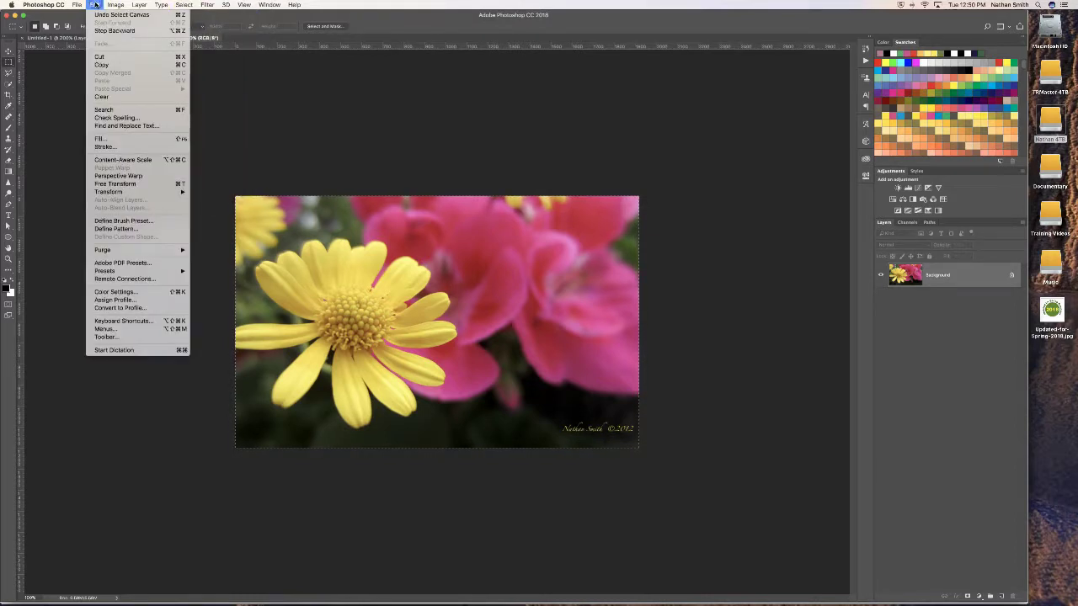
click(102, 65)
click(78, 38)
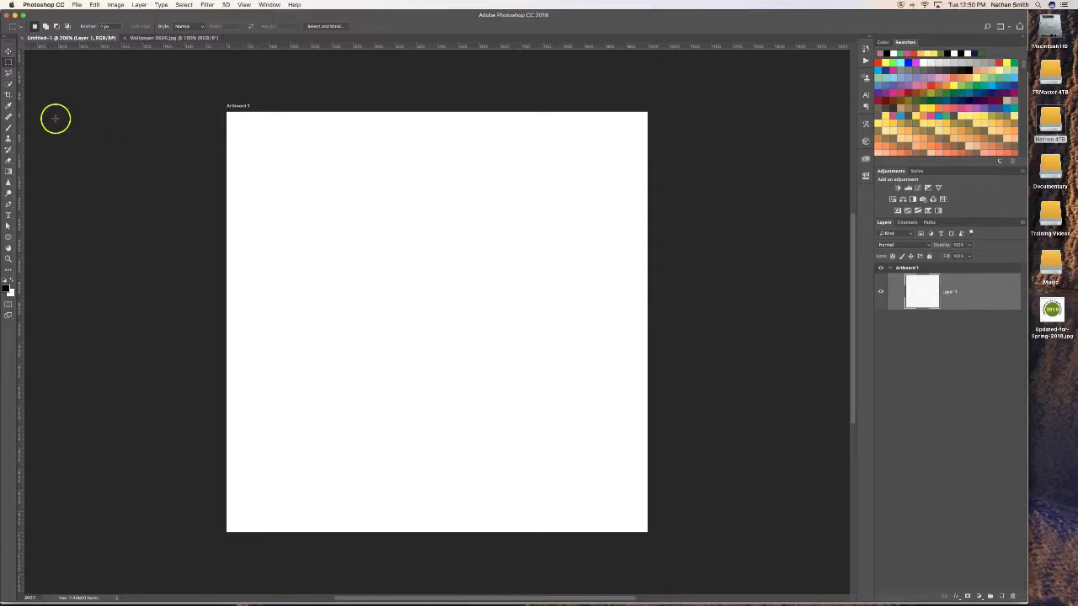
Drag a large circle with the Elliptical Marquee Tool, centred on Artboard 1
click(9, 62)
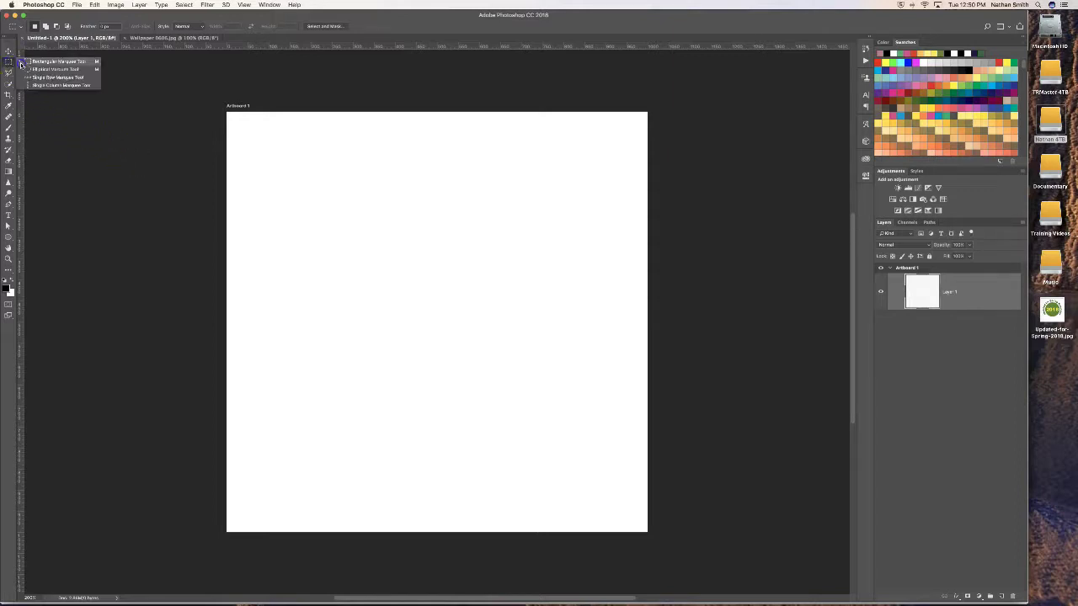
click(53, 69)
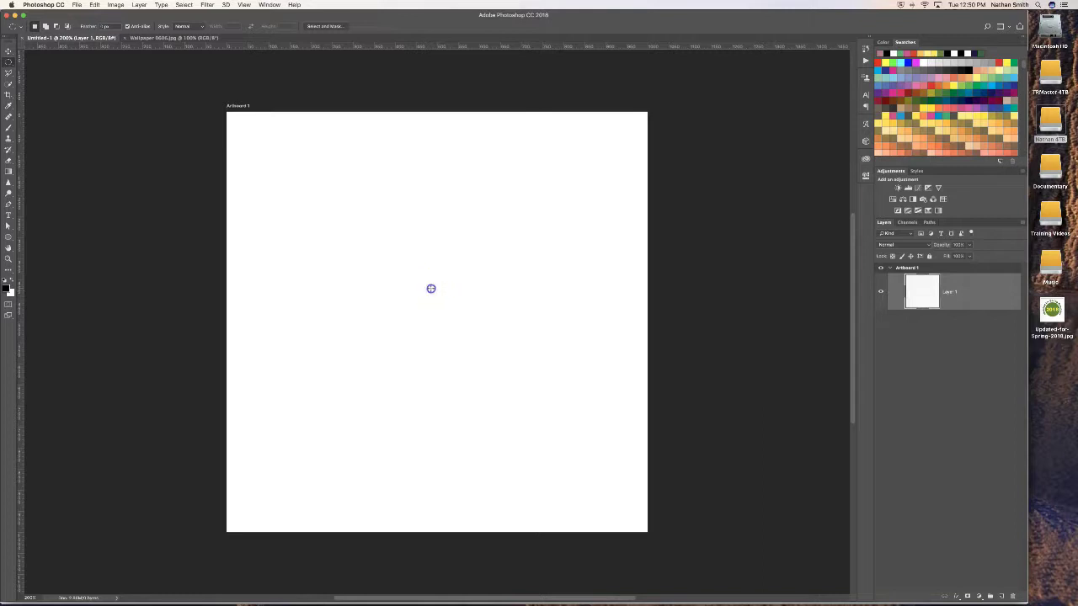
drag(430, 288, 245, 141)
drag(246, 140, 254, 144)
Paste Into the circle so the flower photo lands on masked Layer 2
click(94, 6)
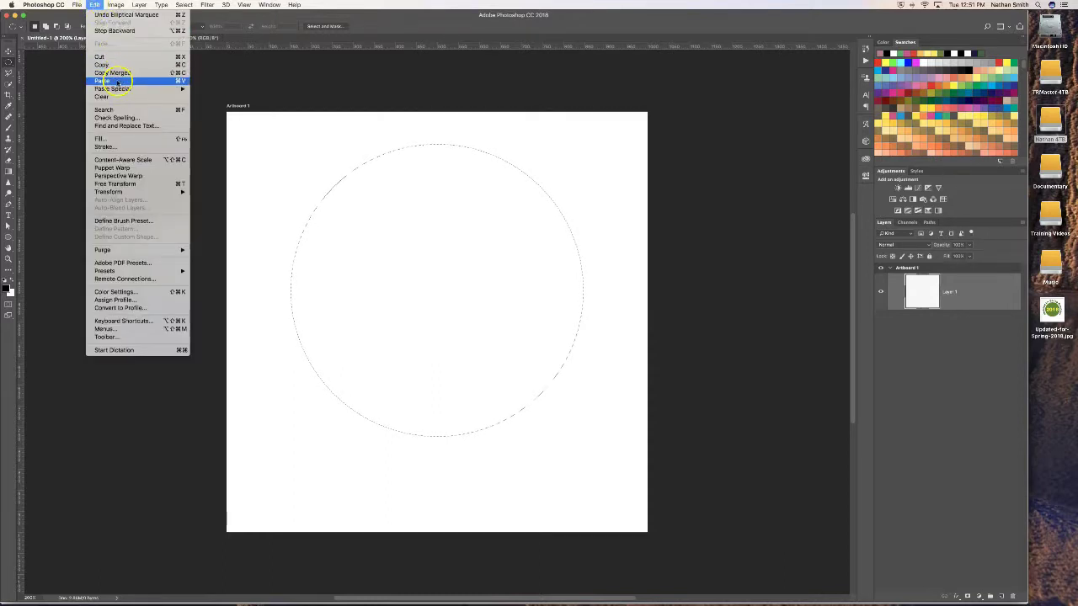
mouse_move(113, 89)
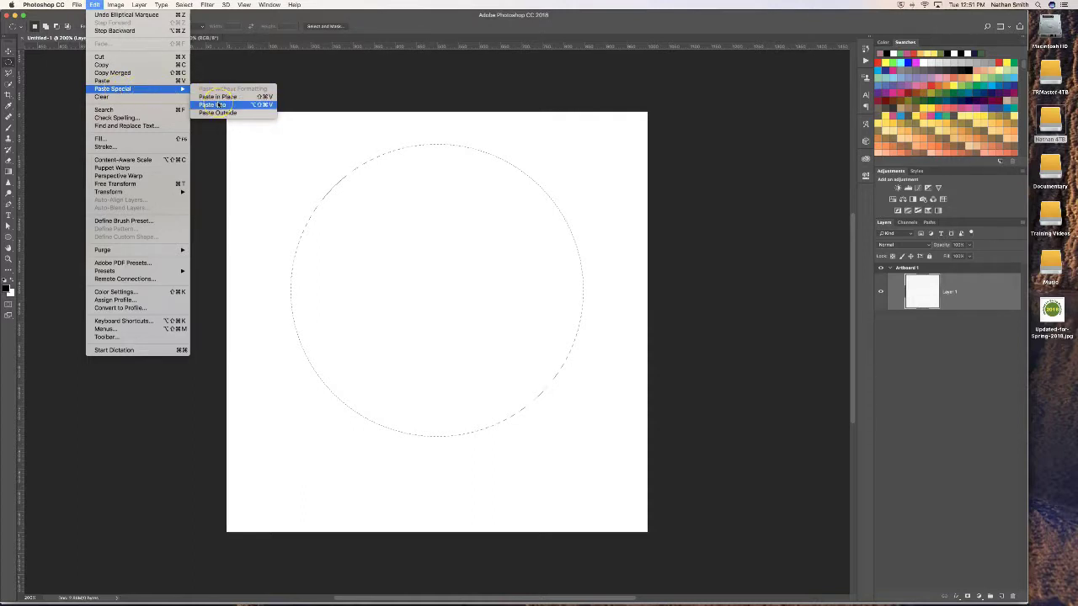
click(220, 105)
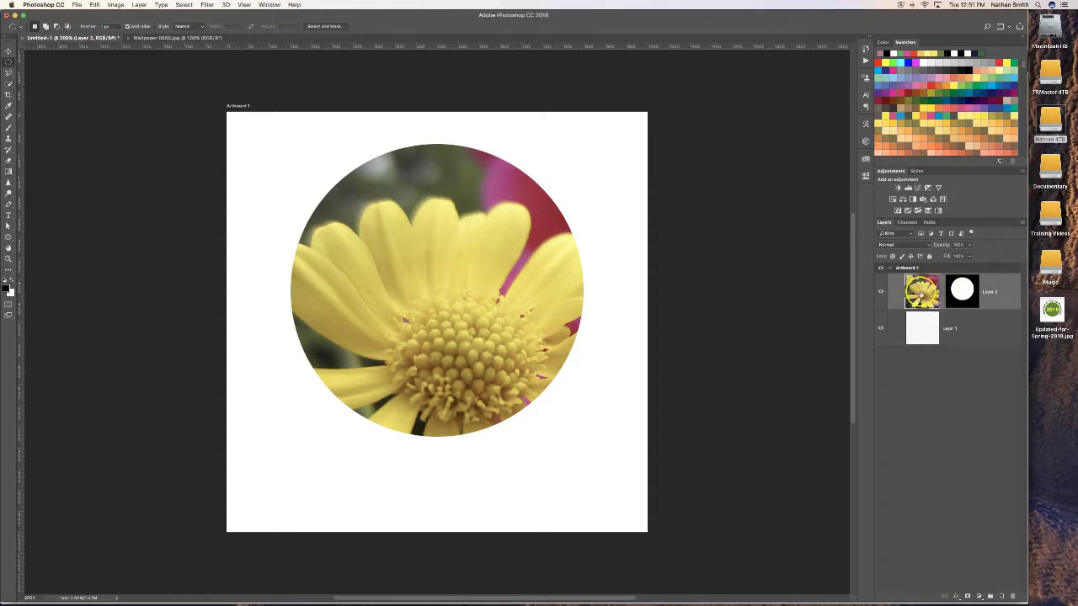
Shift the flower photo within the circle using the Move tool
click(7, 51)
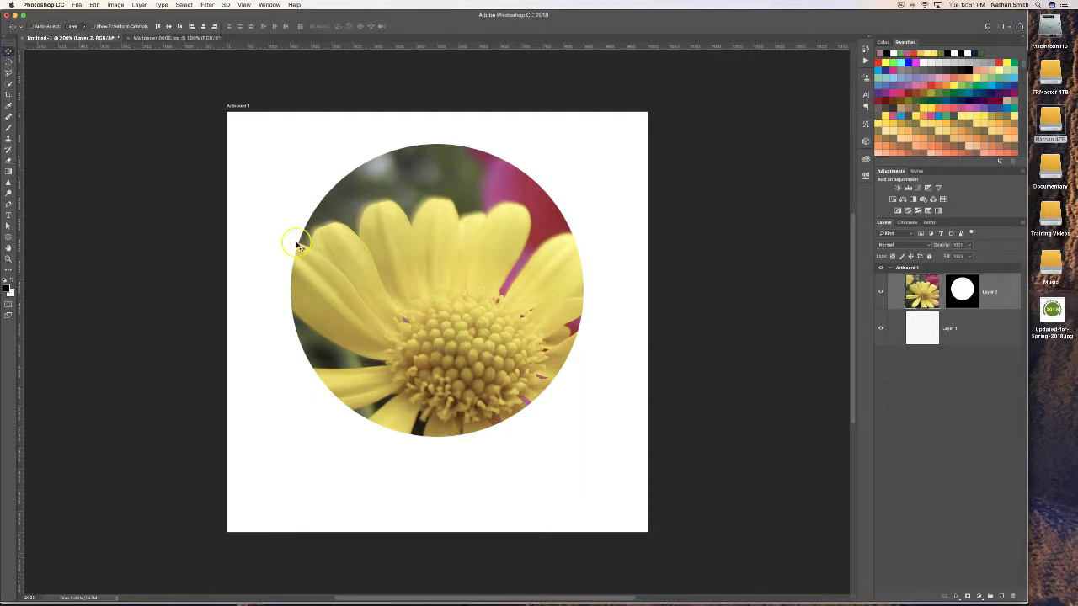
mouse_move(436, 334)
mouse_down()
mouse_move(342, 278)
mouse_move(458, 282)
mouse_move(464, 250)
mouse_move(401, 258)
mouse_move(410, 290)
mouse_move(393, 289)
mouse_up()
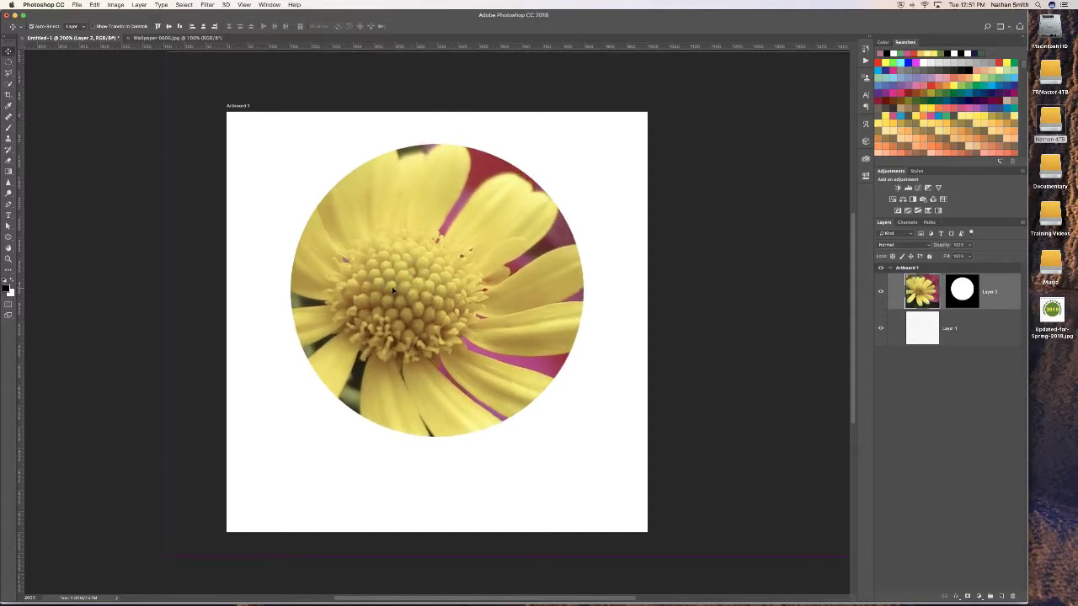
click(306, 178)
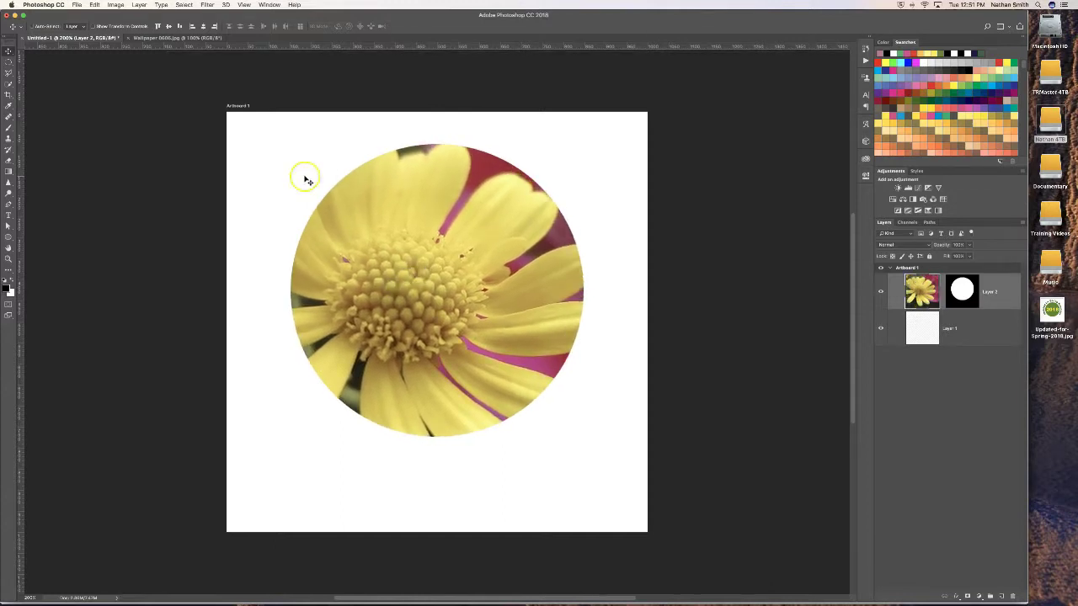
Scale the photo down with Free Transform so the whole bloom is centred in the circle
click(94, 4)
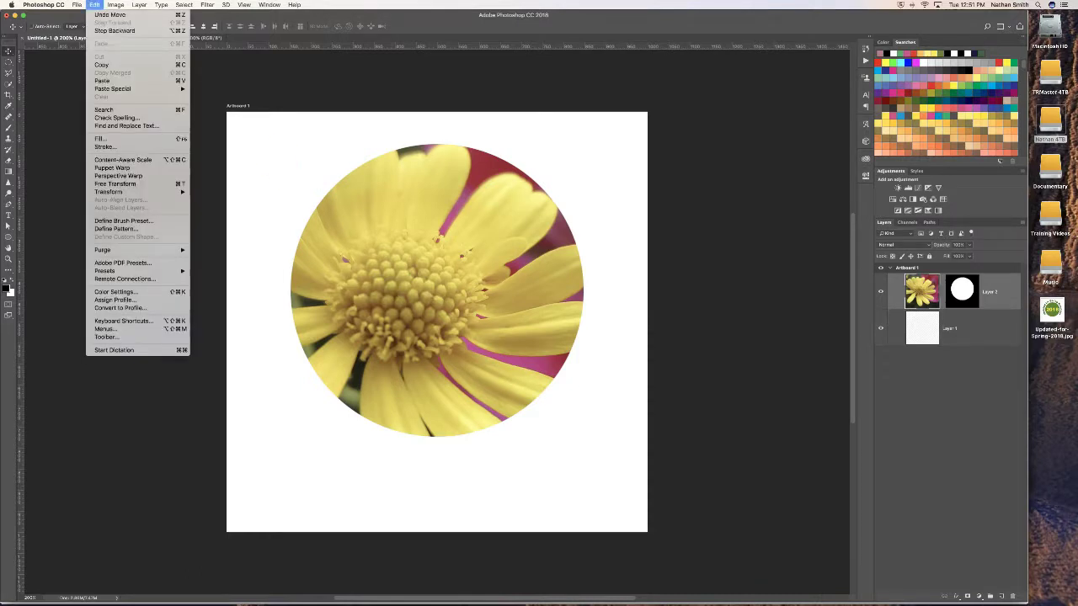
click(121, 183)
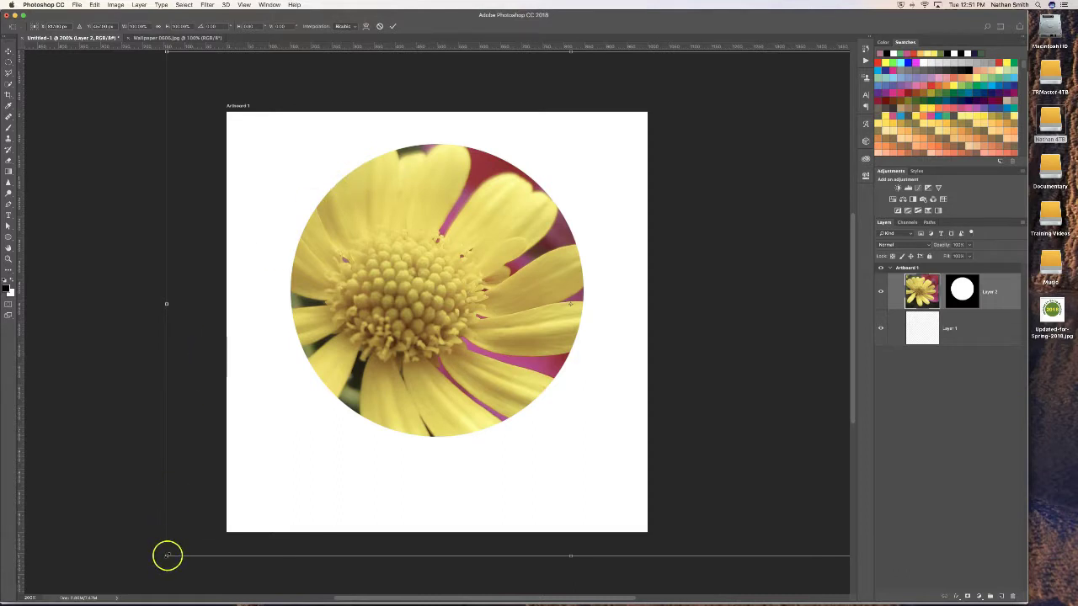
drag(167, 556, 336, 448)
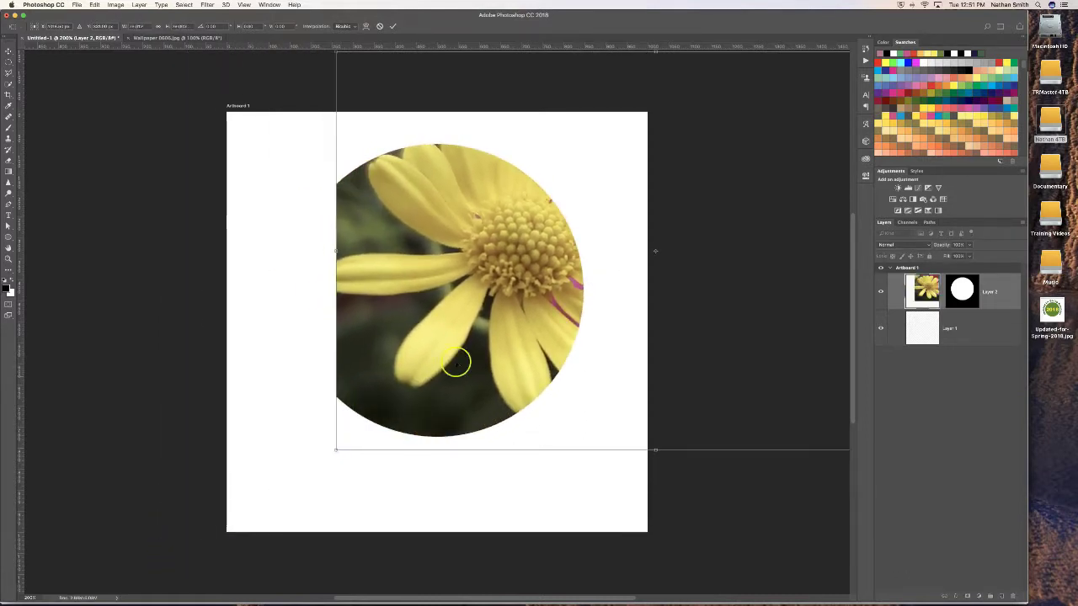
mouse_move(492, 315)
mouse_down()
mouse_move(402, 354)
mouse_move(357, 357)
mouse_up()
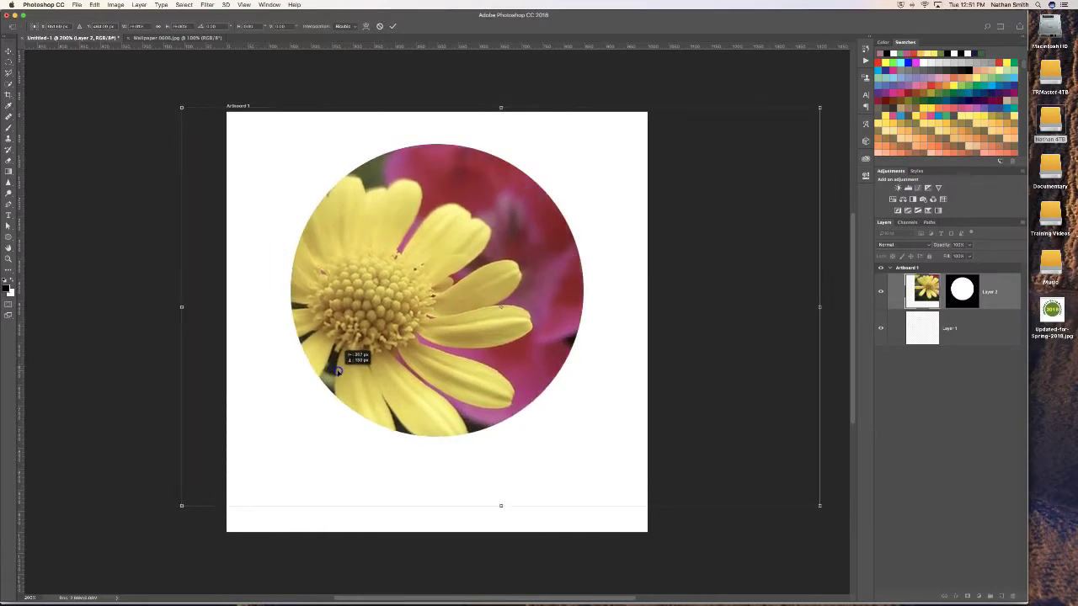
mouse_move(181, 507)
mouse_down()
mouse_move(250, 465)
mouse_move(287, 461)
mouse_up()
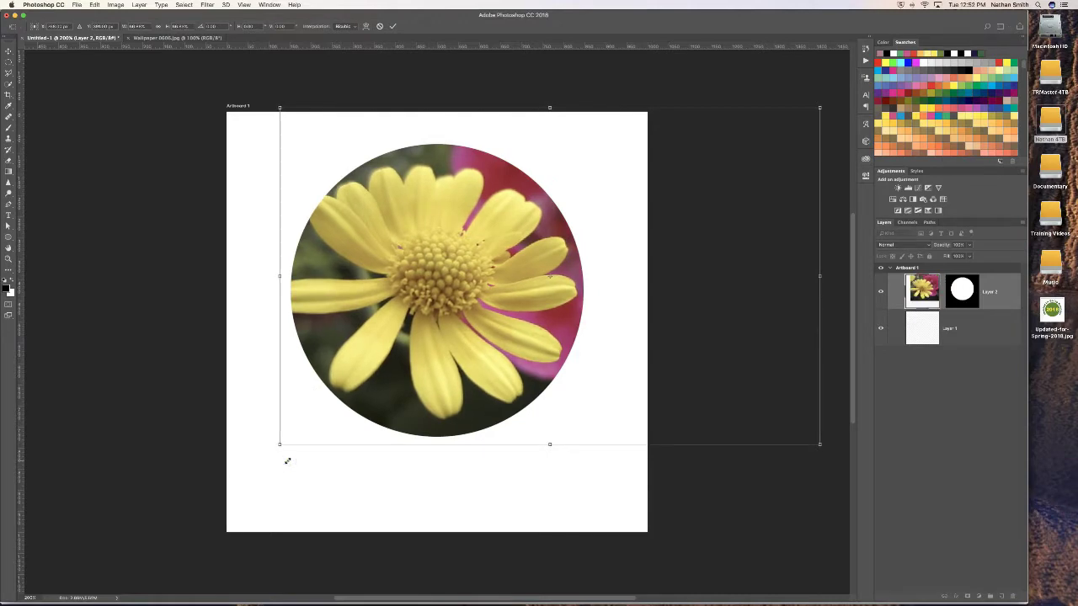
key(Return)
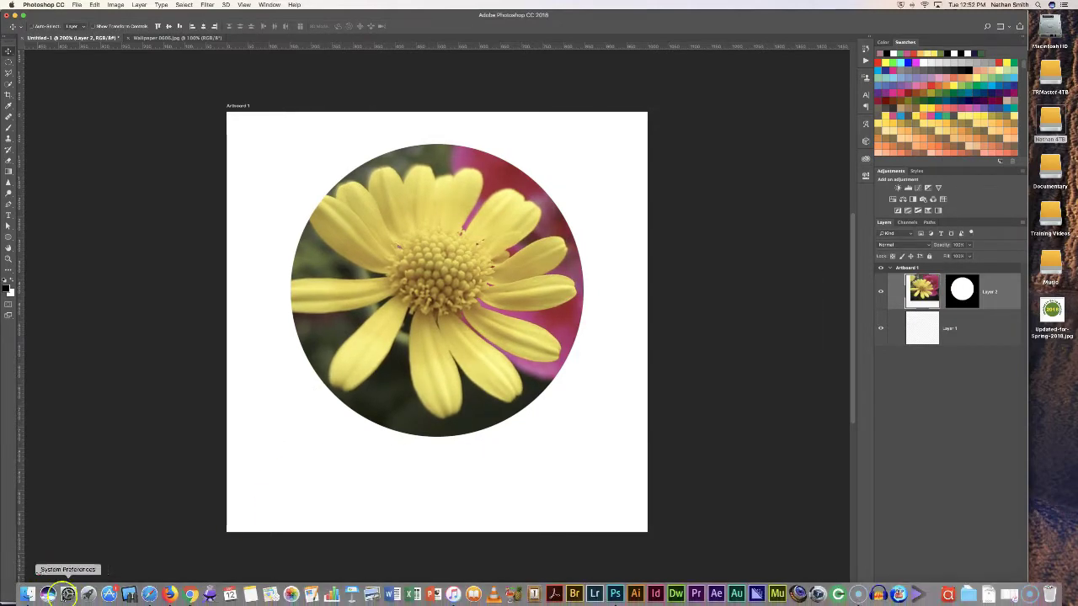
Load the TEXT letters as a selection and Paste Into them, creating flower-filled Layer 1
click(15, 574)
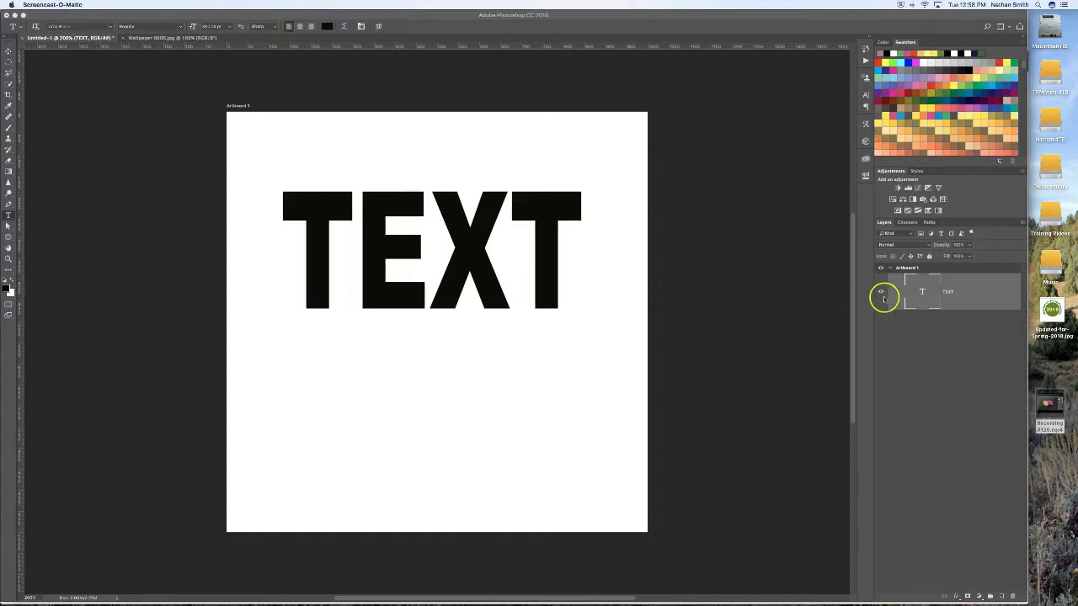
click(920, 293)
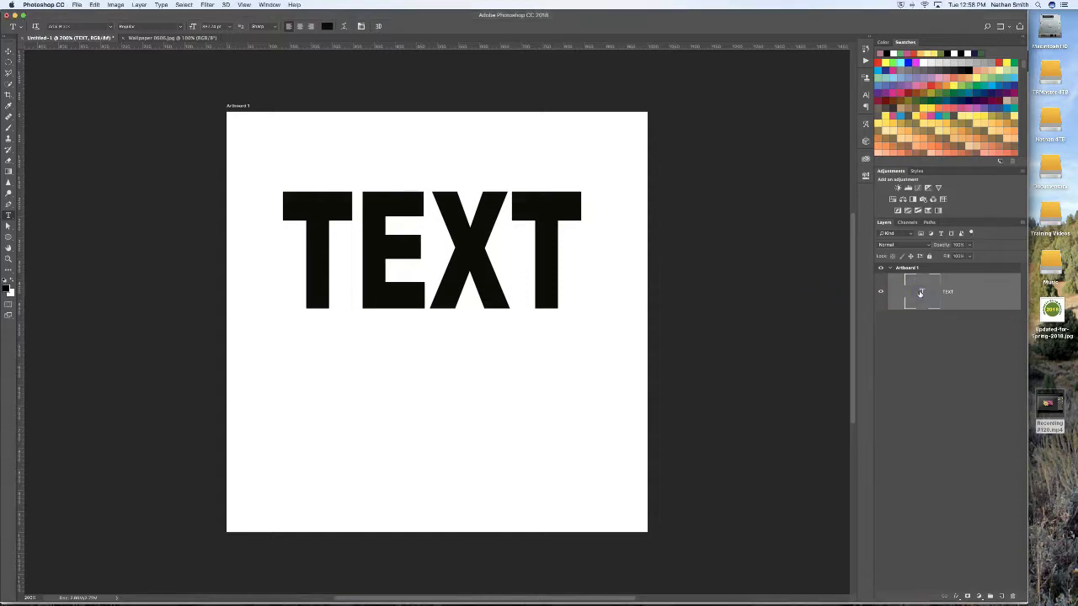
super+click(921, 292)
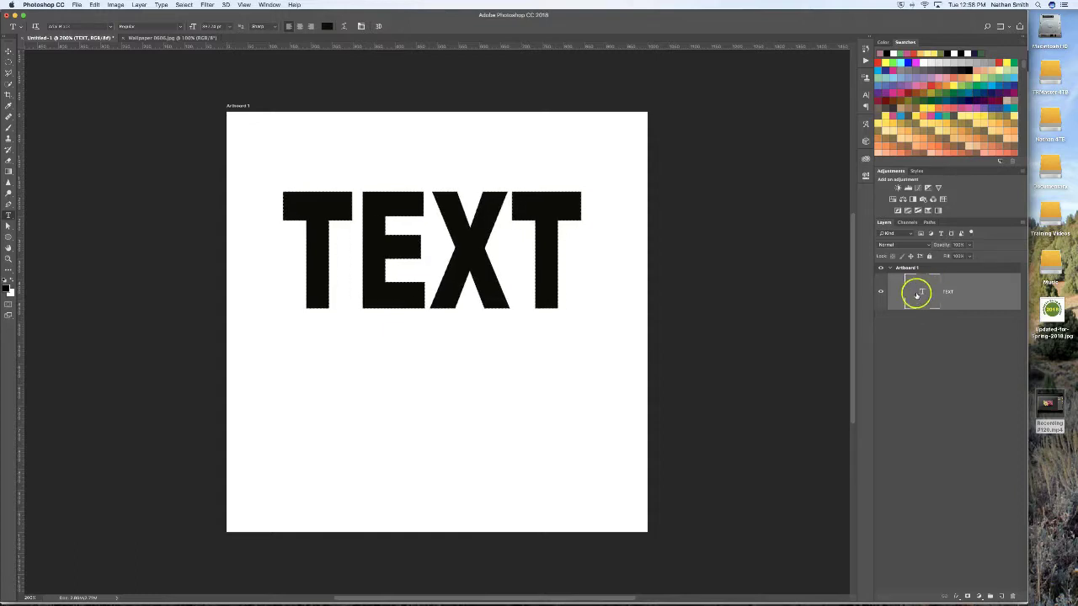
drag(923, 294, 938, 298)
drag(938, 299, 870, 291)
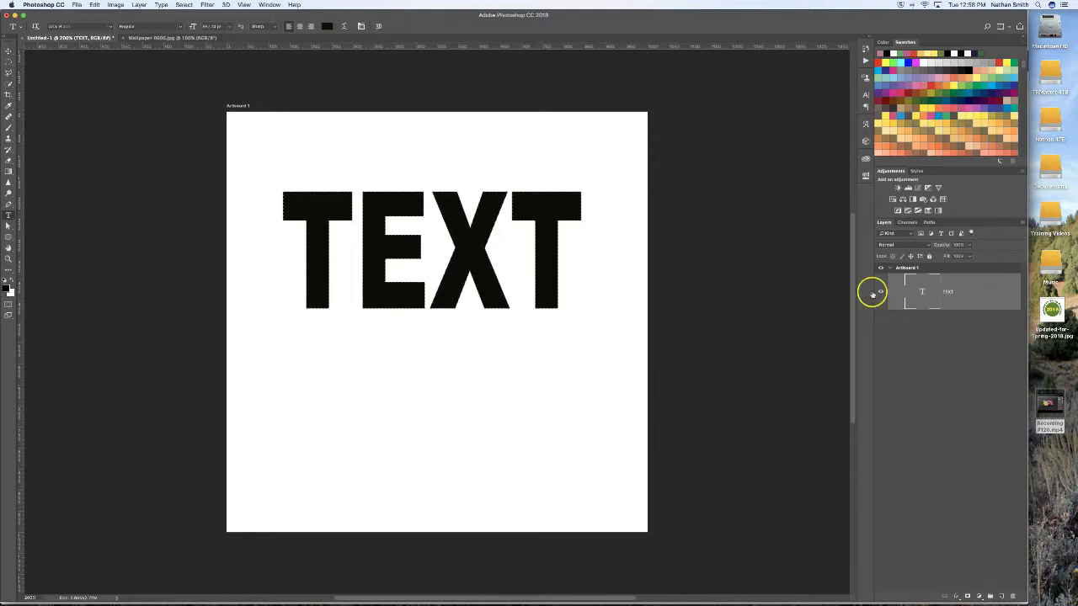
click(95, 5)
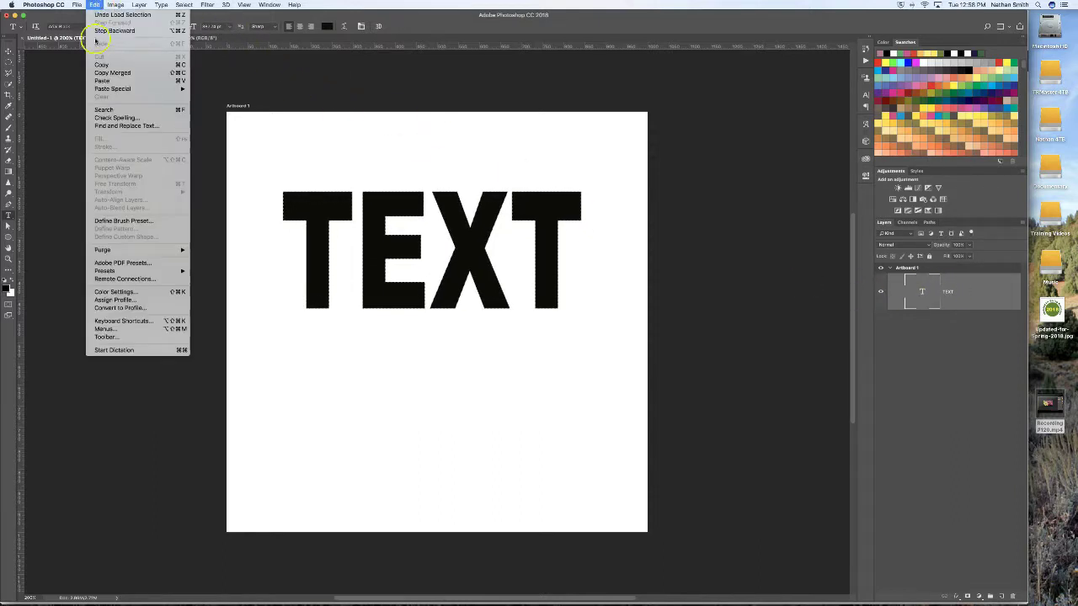
mouse_move(118, 89)
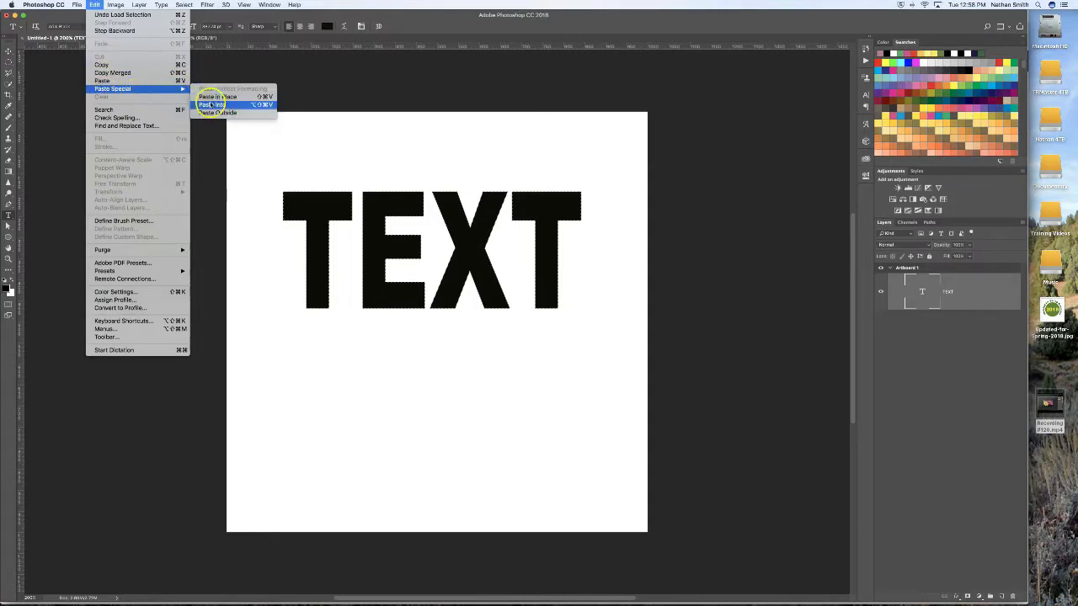
click(213, 105)
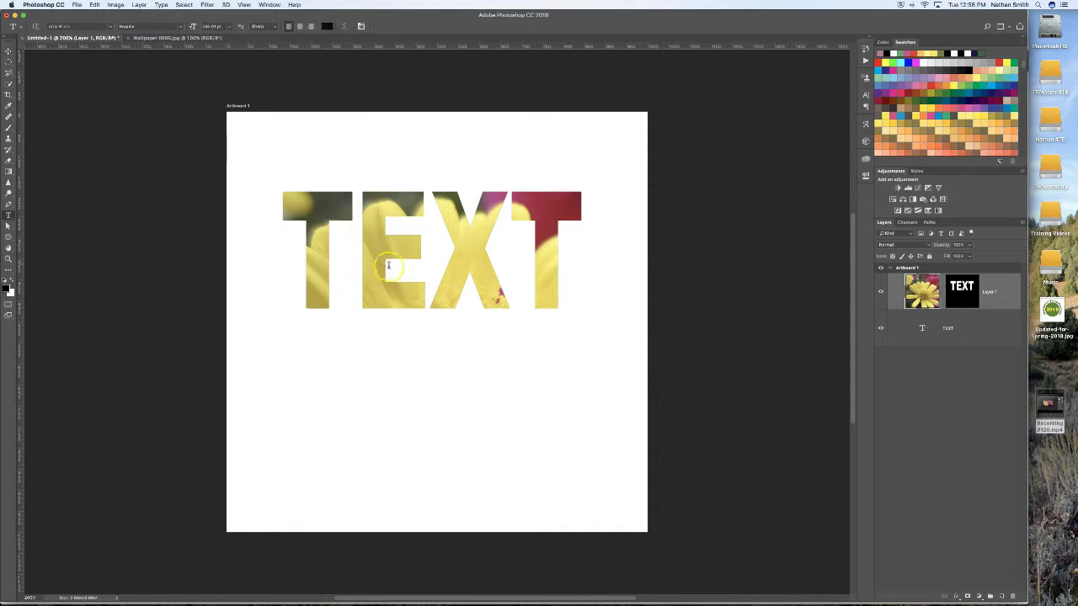
Nudge the flower inside the letters, then delete Layer 1 and the TEXT layer
click(7, 52)
drag(523, 251, 444, 174)
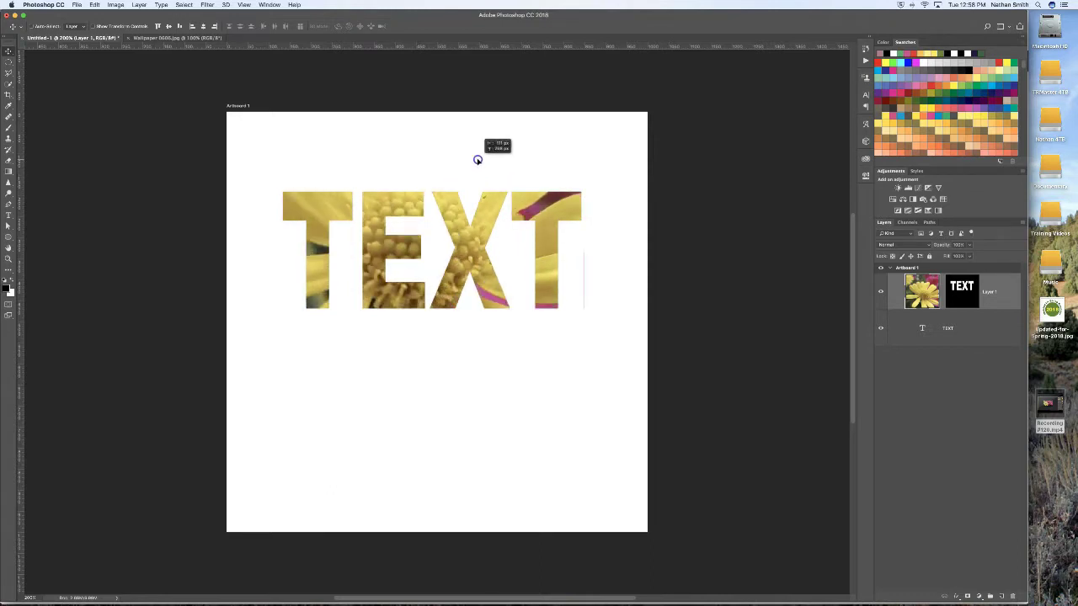
drag(444, 175, 474, 172)
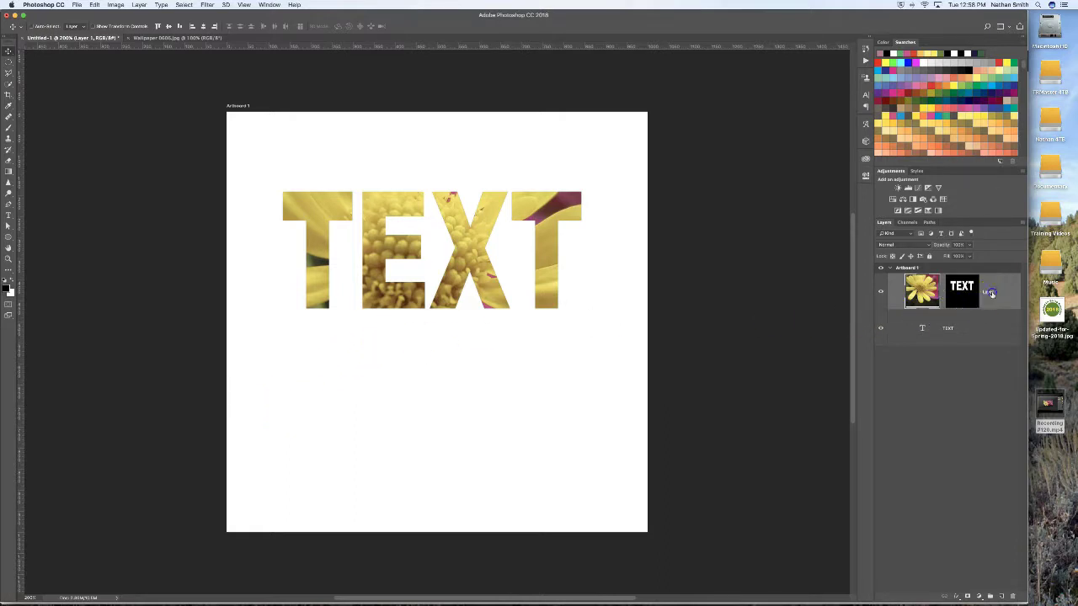
key(Delete)
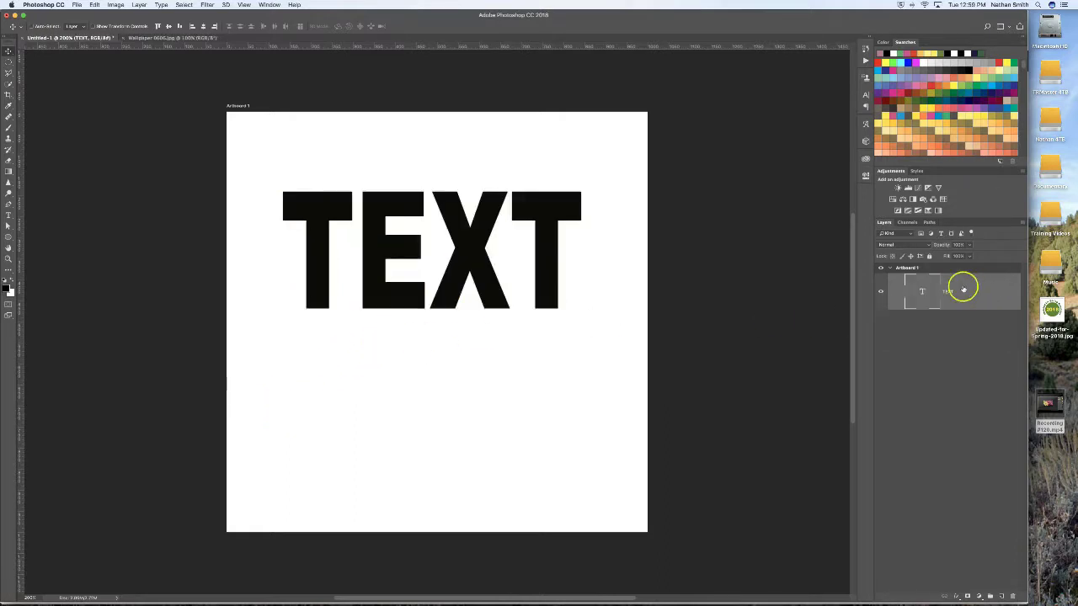
key(Delete)
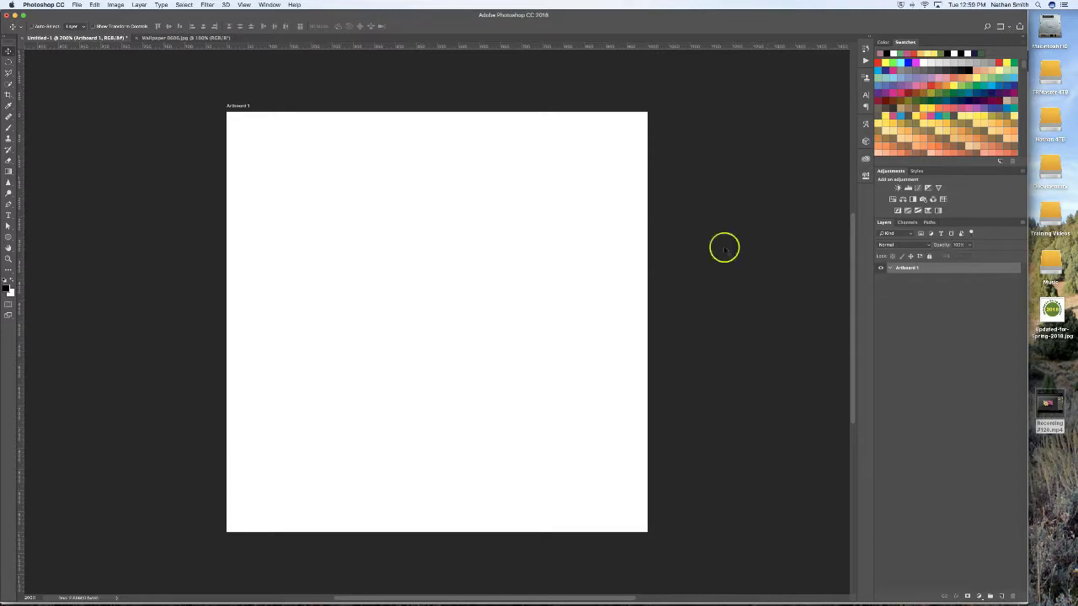
Draw the music-note custom shape large across the artboard as layer Shape 1
click(9, 239)
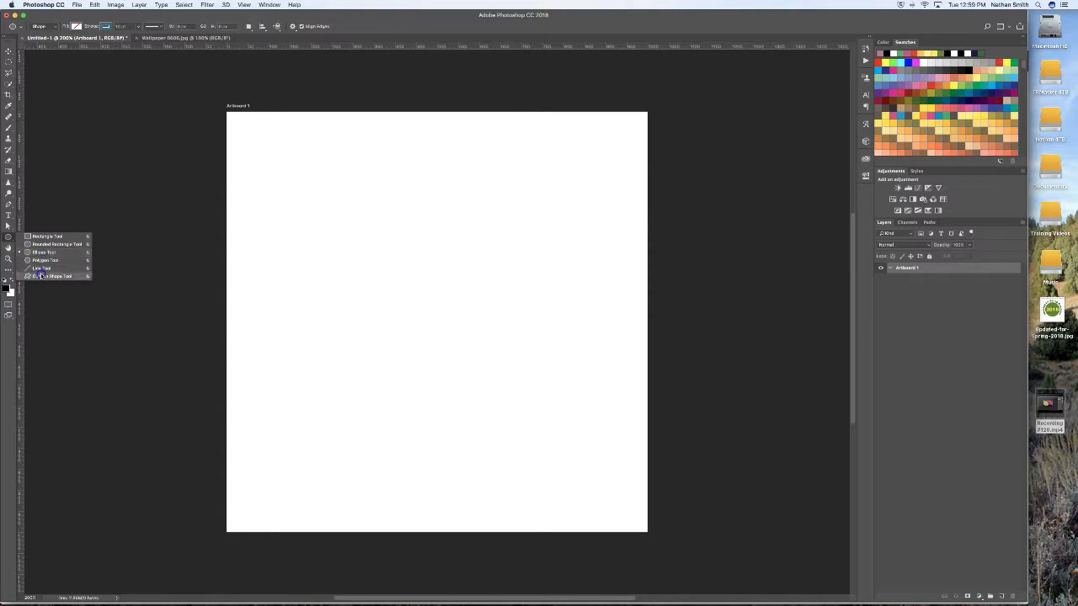
click(40, 276)
click(331, 27)
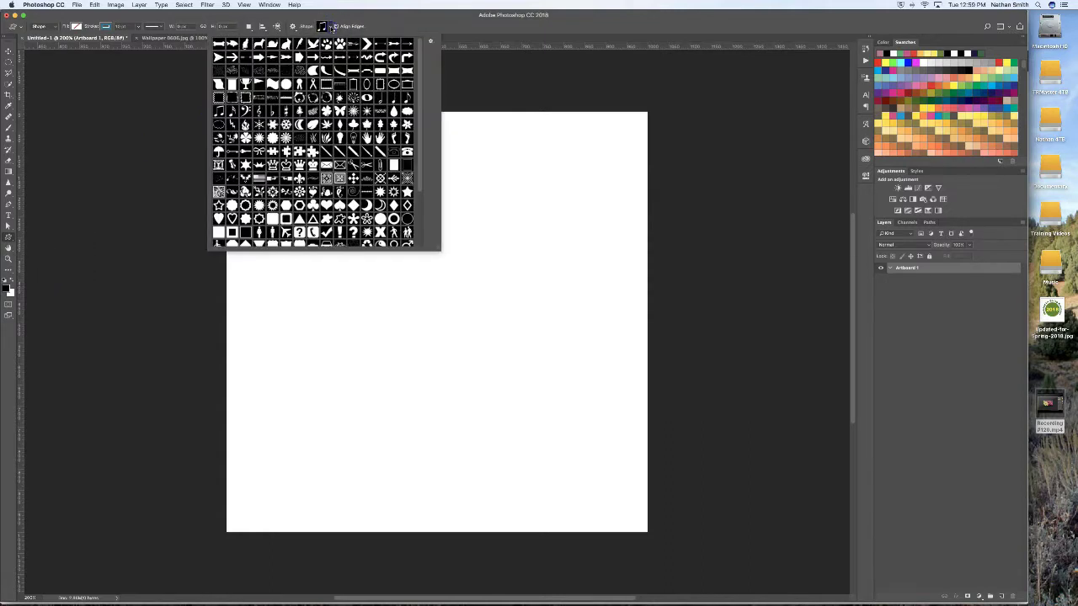
key(Escape)
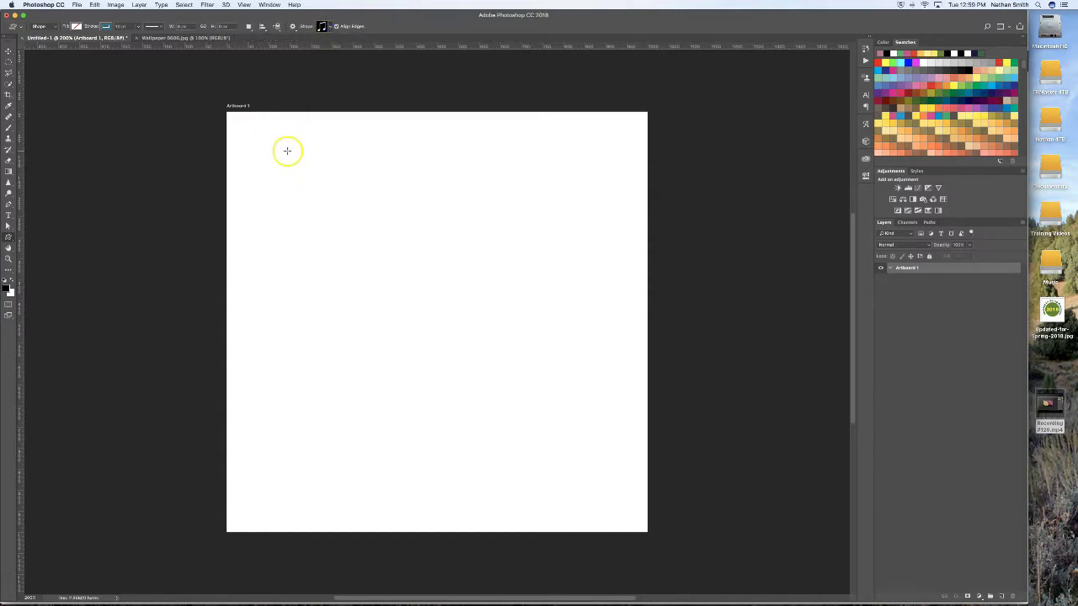
mouse_move(287, 149)
mouse_down()
mouse_move(455, 369)
mouse_move(602, 419)
mouse_move(571, 462)
mouse_move(546, 445)
mouse_up()
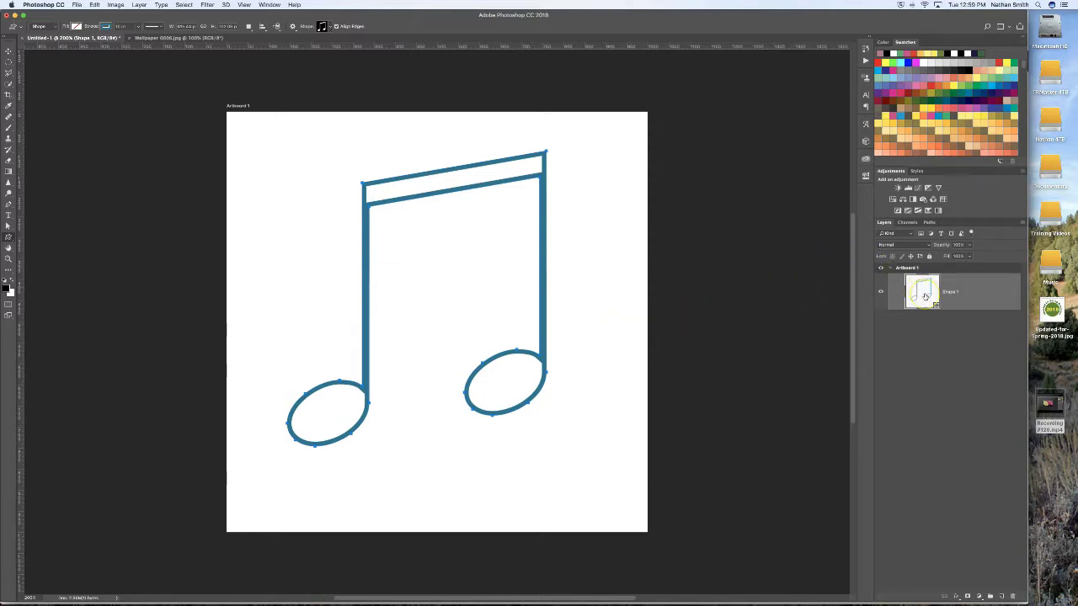
Paste the flower photo into the Shape 1 note selection, then hide Shape 1
click(925, 295)
click(96, 4)
mouse_move(113, 88)
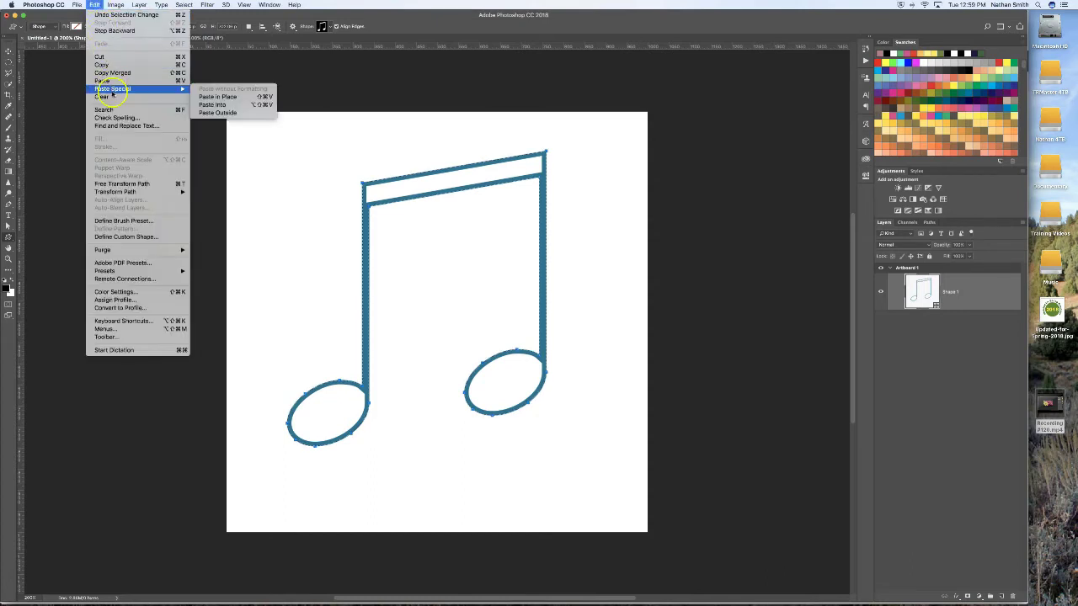
click(246, 105)
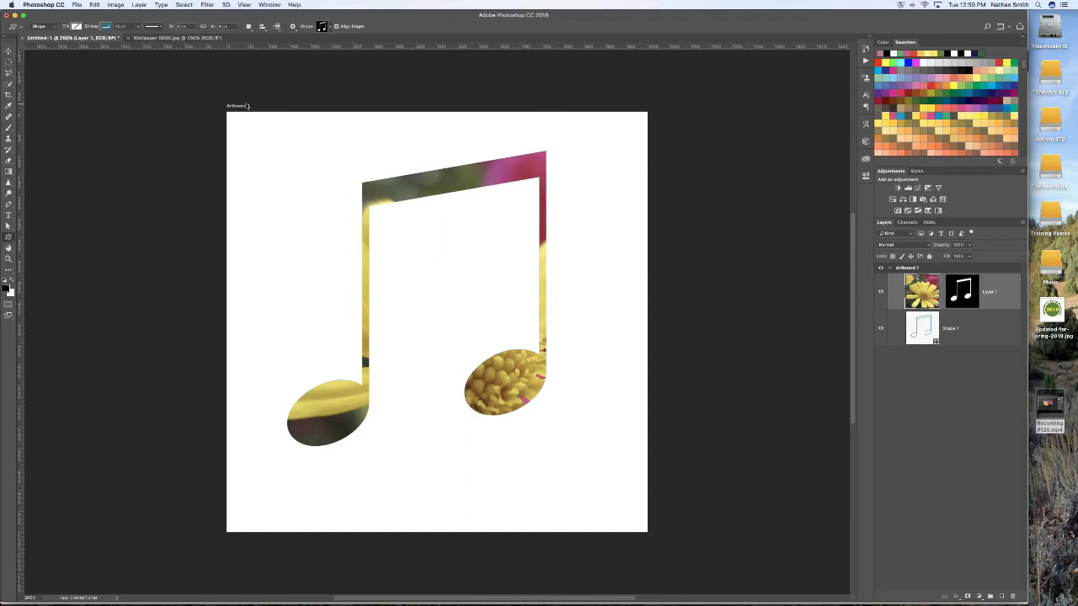
click(880, 330)
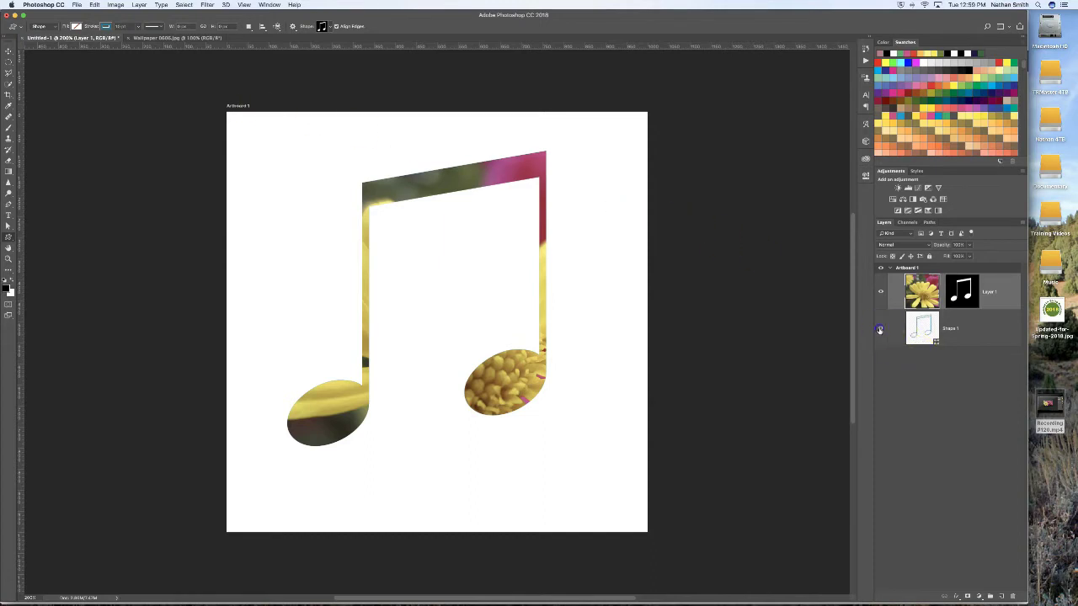